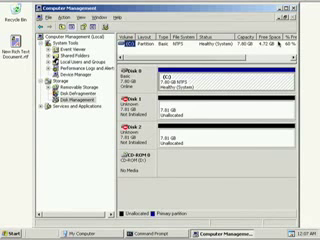
Step: Start DiskPart, list the three online disks, and select Disk 1
left_click(184, 233)
type("di")
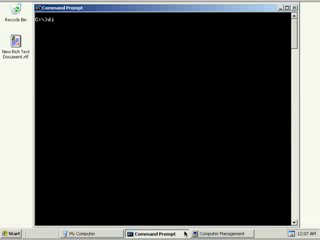
type("skpart")
key("Return")
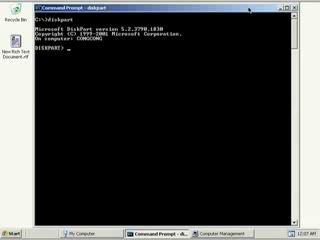
type("list disk")
key("Return")
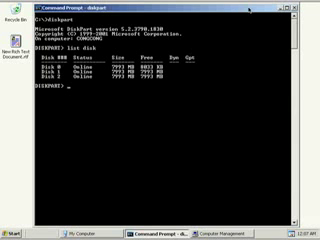
type("select")
type(" disk 1")
key("Return")
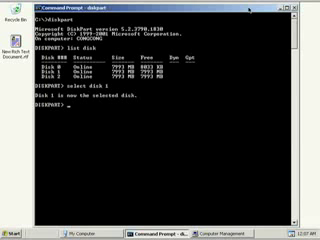
type("list d")
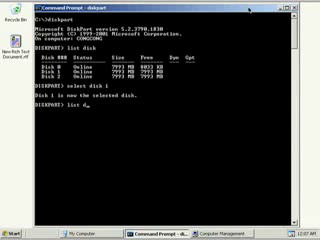
type("isk")
key("Return")
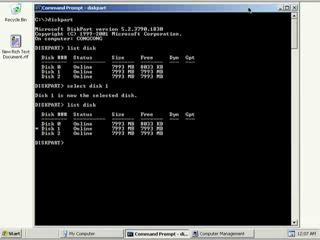
type("con")
type("vert dynamic")
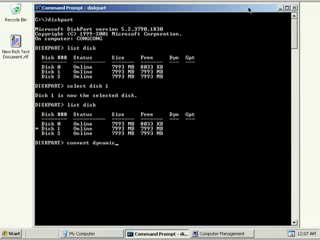
Step: Convert Disks 1 and 2 to dynamic, confirm in the disk list, and reselect Disk 1
key("Return")
type("se")
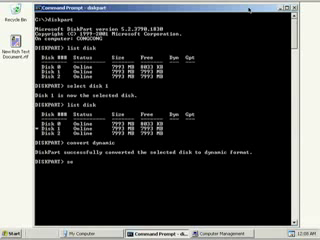
type("lect disk 2")
key("Return")
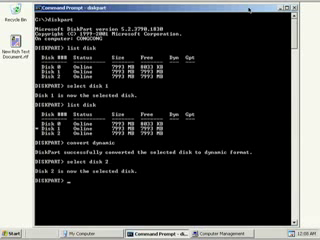
type("convert dynam")
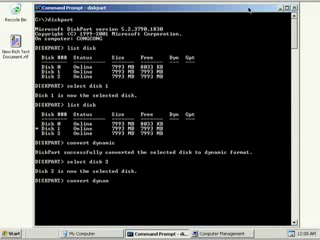
type("ic")
key("Return")
type("list disk")
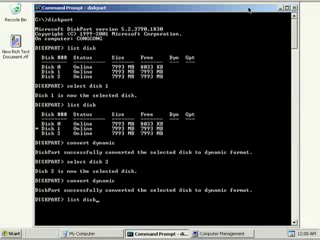
key("Return")
type("select di")
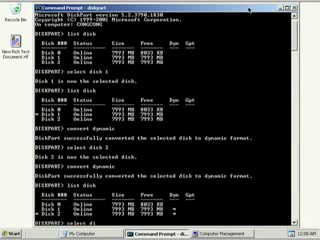
type("sk 1")
key("Return")
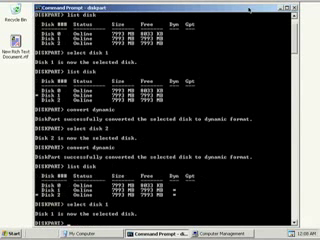
type("create volum")
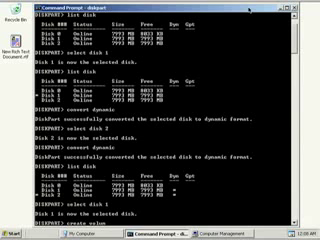
type("e simple")
Step: Create a simple volume on Disk 1, list it as Volume 2, and mirror it with 'add disk 2'
key("Return")
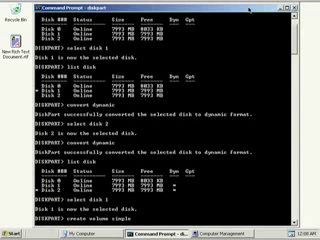
type("list volum")
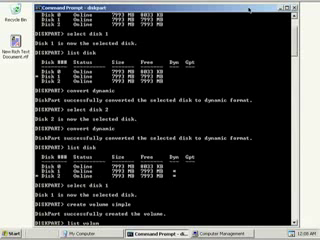
type("e")
key("Return")
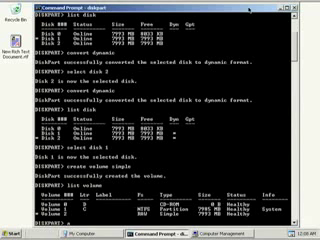
type("add disk 2")
key("Return")
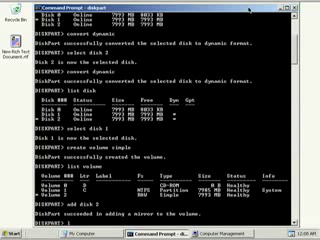
type("list volume")
Step: List volumes to confirm Volume 2 is a 7993 MB mirror in Rebuild status
key("Return")
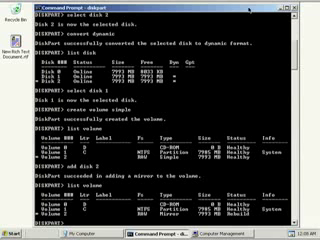
type("assign")
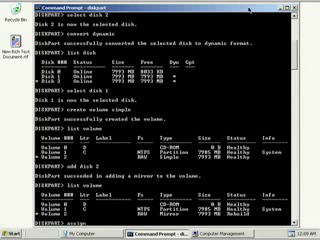
type(" letter=G")
Step: Assign drive letter G to mirrored Volume 2 and confirm it in the volume list
key("Return")
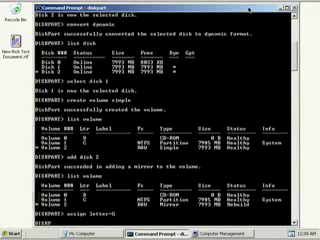
type("list v")
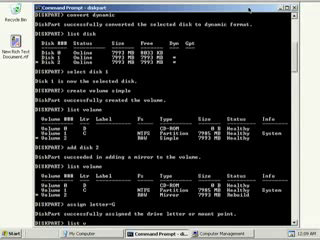
type("olume")
key("Return")
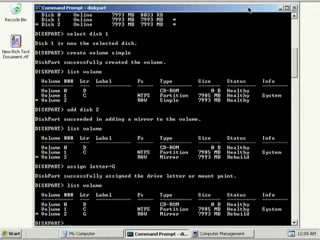
type("exit")
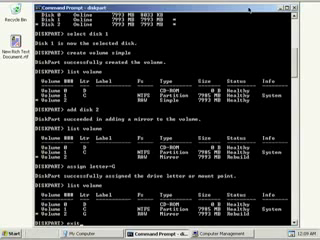
Step: Exit DiskPart, quick-format G: as NTFS labelled UserData, and verify the healthy mirror in Disk Management
key("Return")
type("format G:")
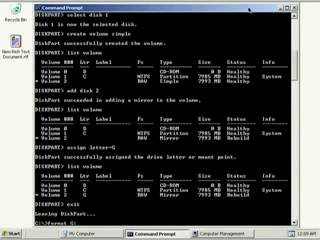
type(" /FS:NTFS")
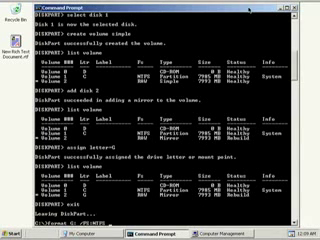
type(" /Q")
key("Return")
type("Y")
key("Return")
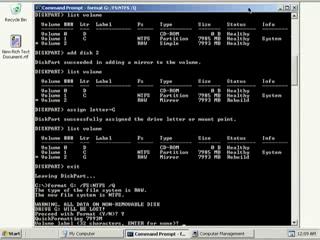
type("UserBot")
key("Return")
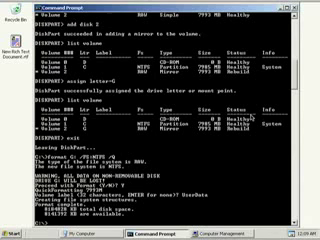
left_click(222, 232)
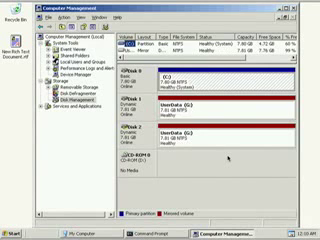
Step: Open UserData (G:) from My Computer and copy New Rich Text Document.rtf into it
left_click(117, 233)
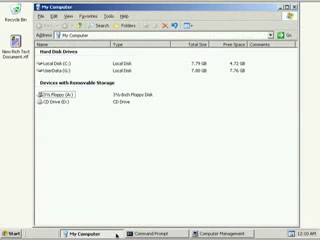
double_click(69, 71)
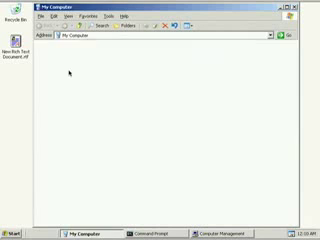
left_click_drag(15, 47, 146, 77)
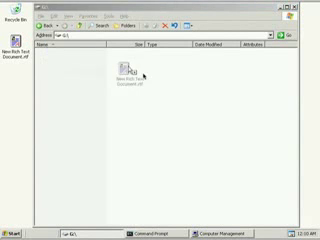